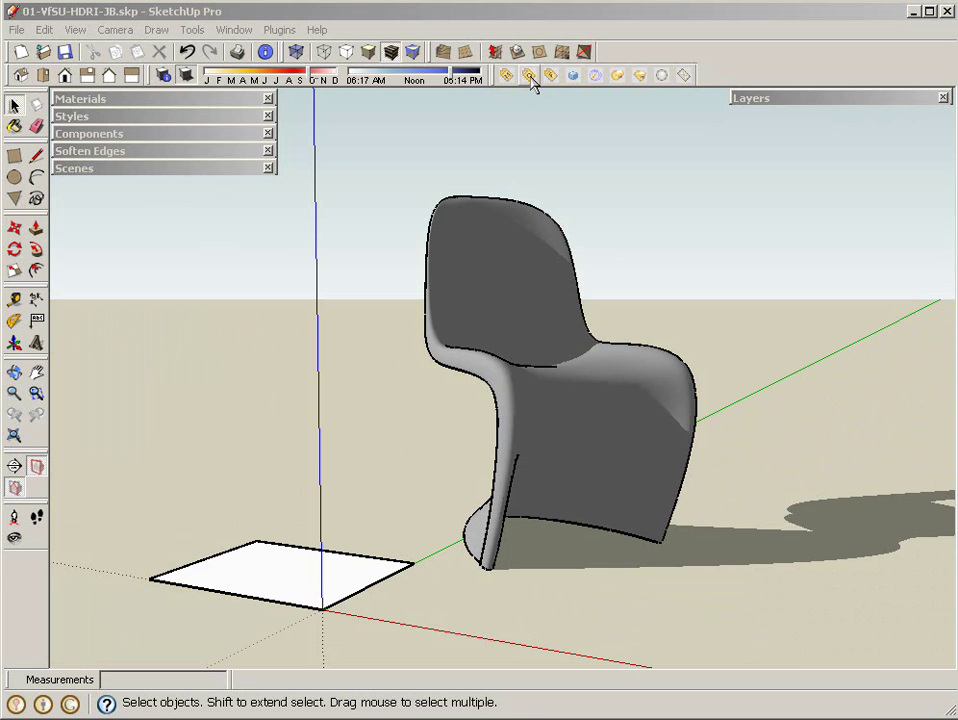
# Open V-Ray Render Options and expand the Environment rollout with GI (Skylight) and Background.
pyautogui.click(531, 78)
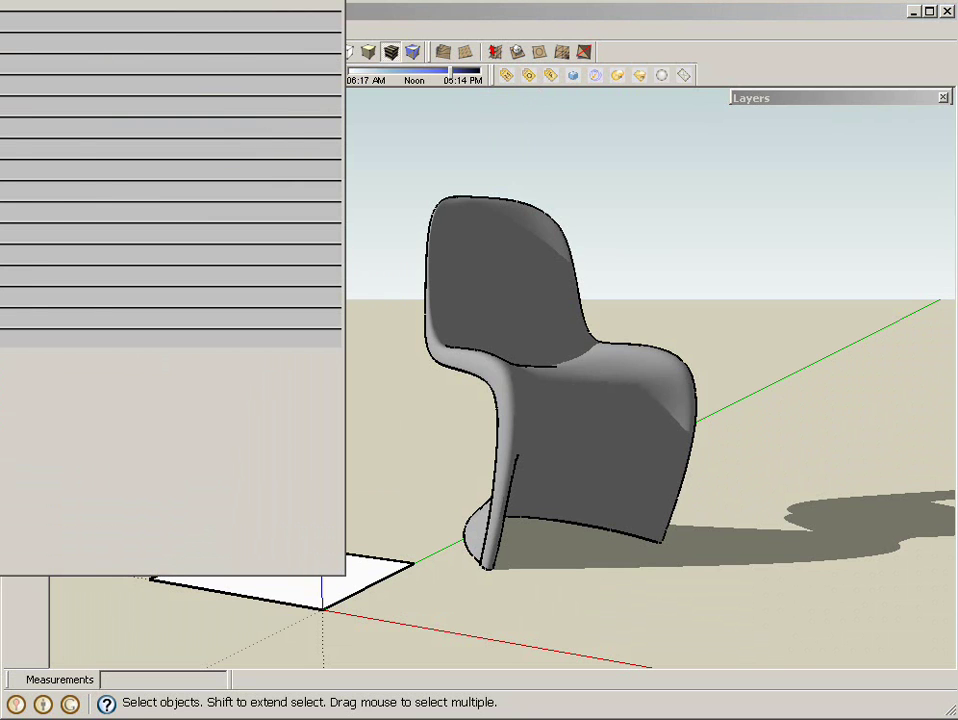
pyautogui.click(554, 86)
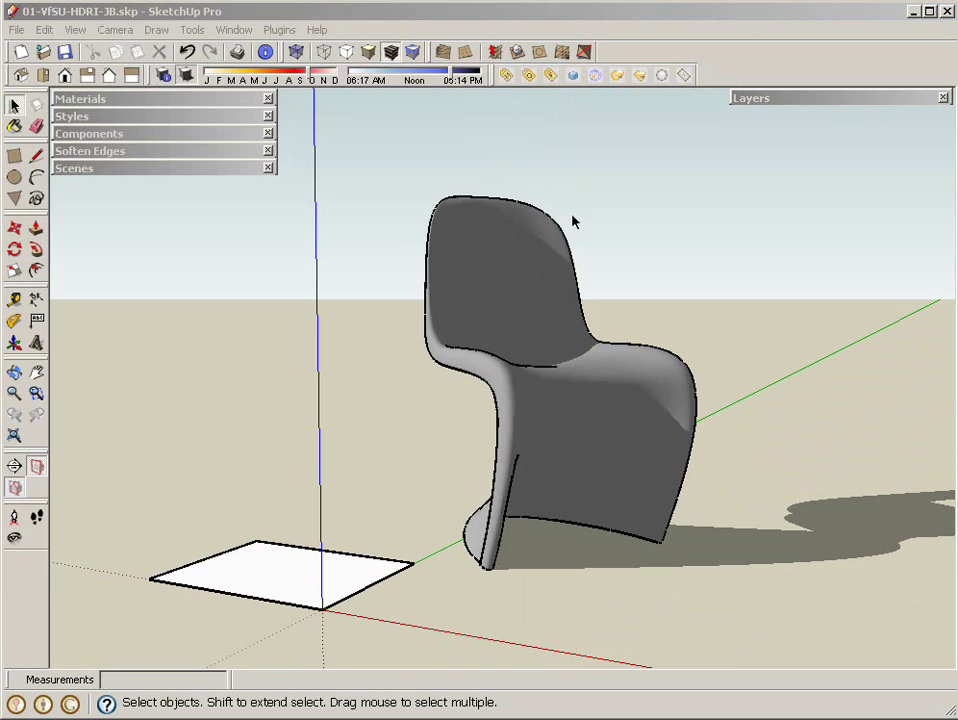
pyautogui.click(530, 78)
pyautogui.moveTo(330, 92); pyautogui.dragTo(335, 92)
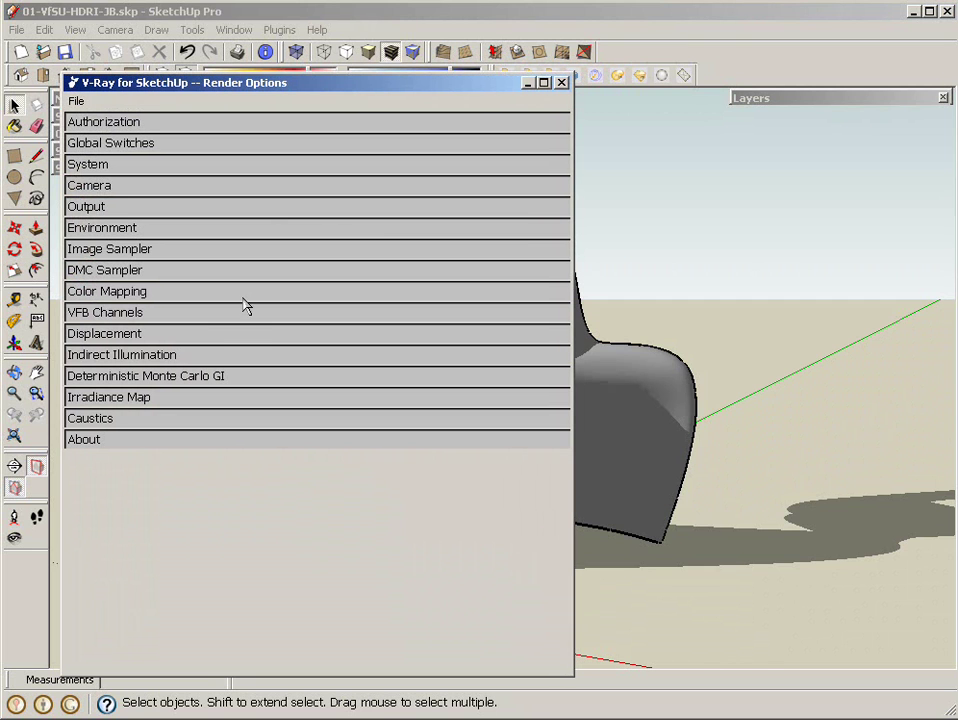
pyautogui.click(130, 229)
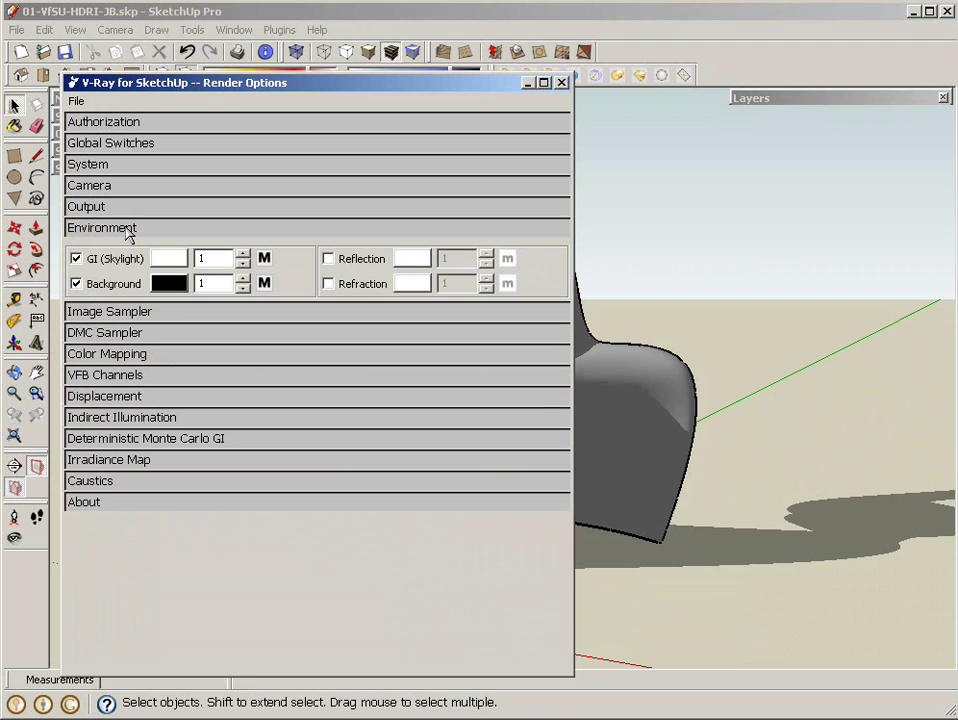
# Load hdri-34_color.hdr as a Bitmap texture for the GI (Skylight) slot.
pyautogui.click(264, 259)
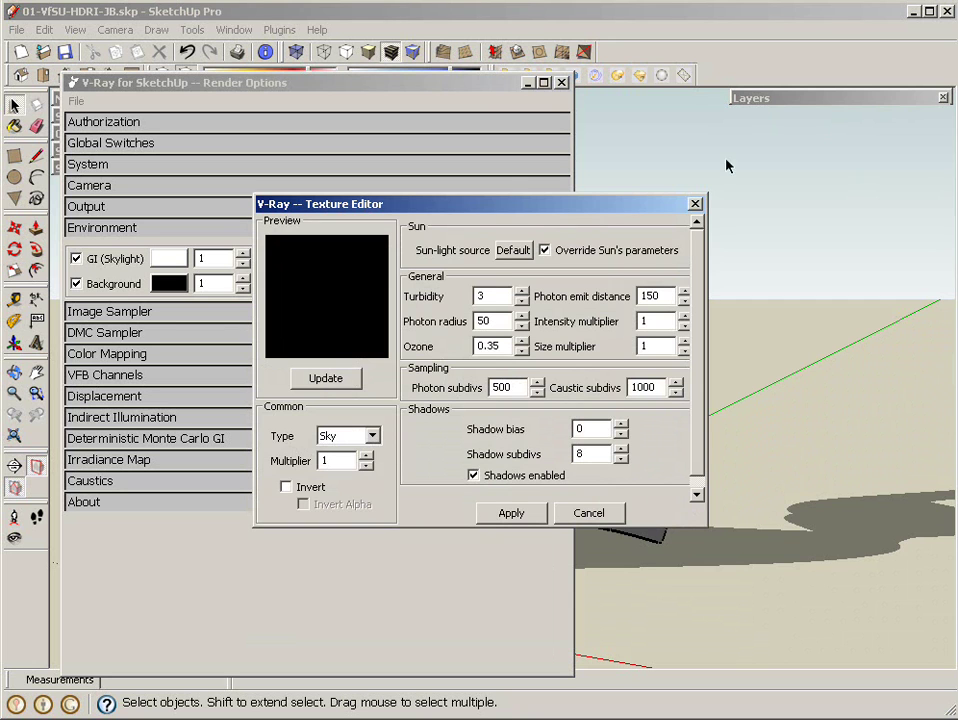
pyautogui.click(372, 437)
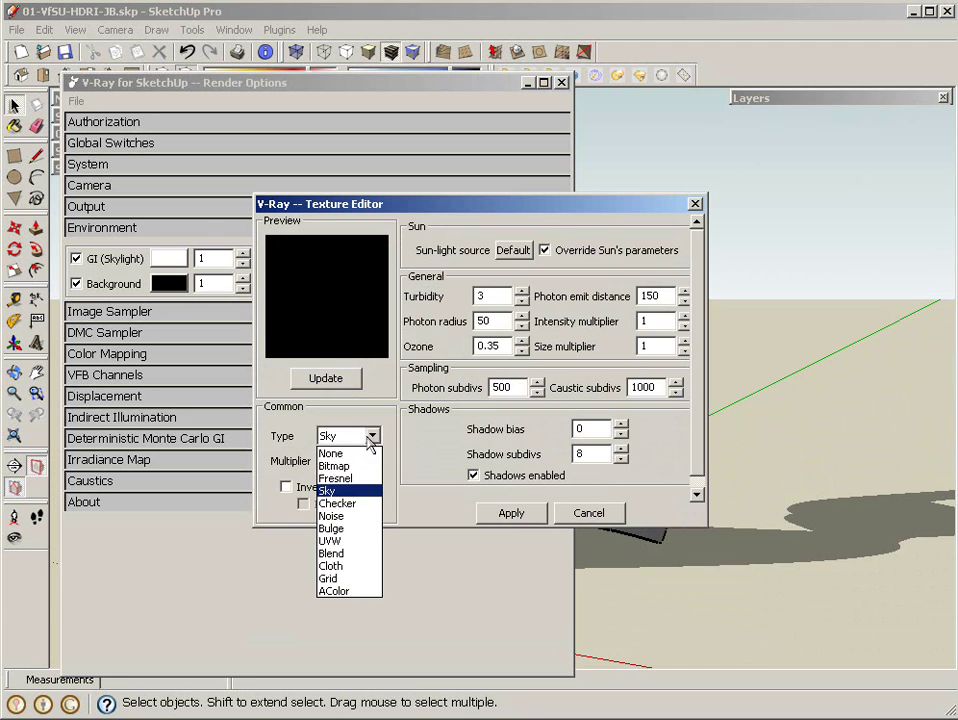
pyautogui.click(353, 467)
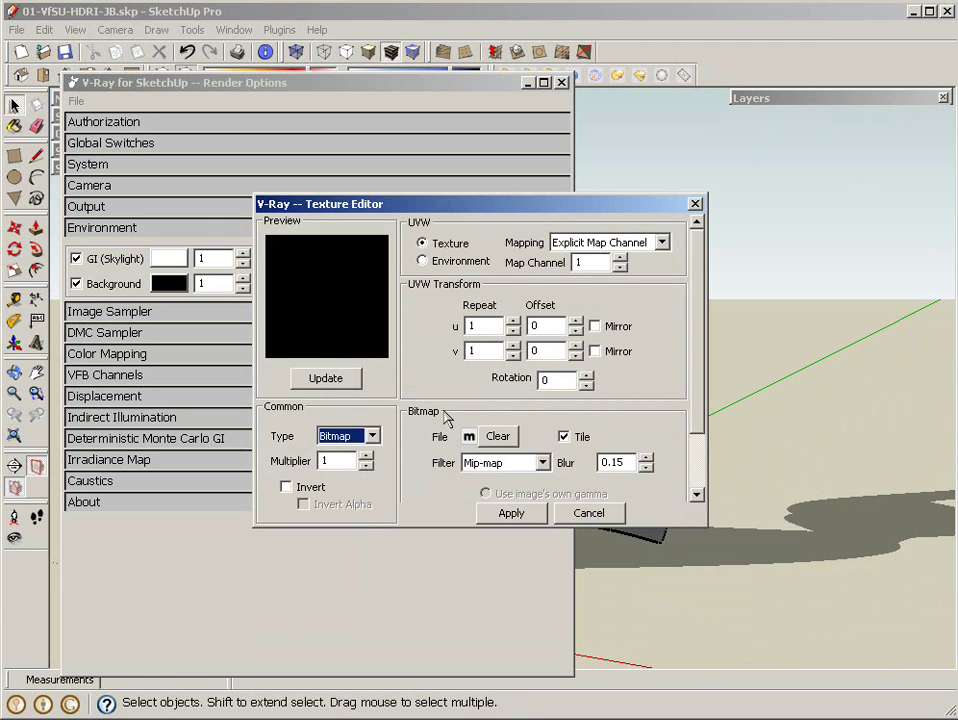
pyautogui.click(469, 437)
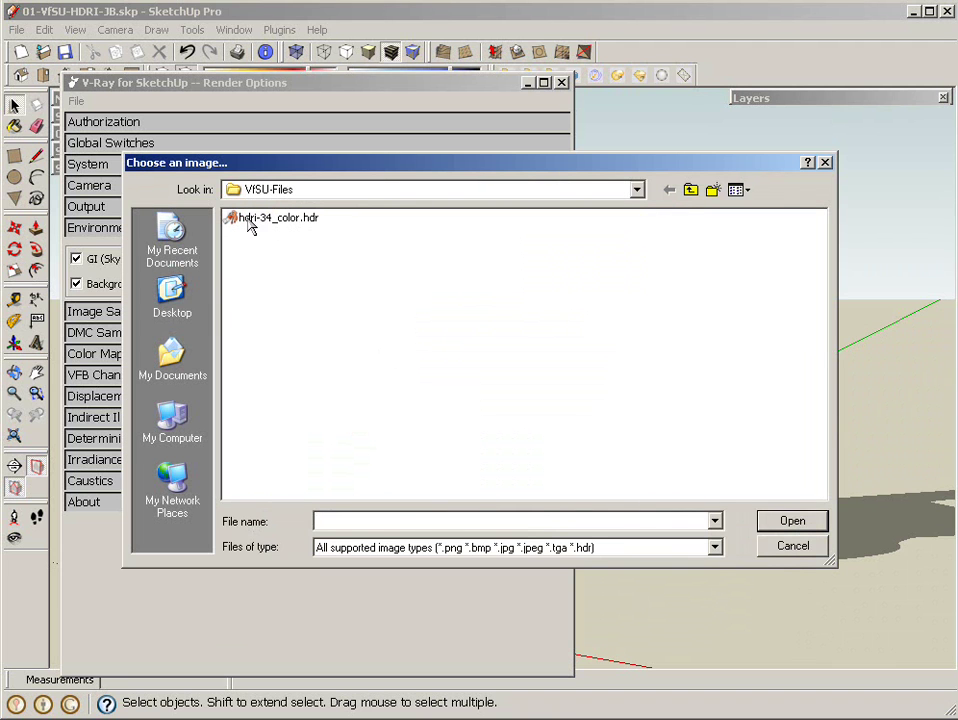
pyautogui.click(273, 220)
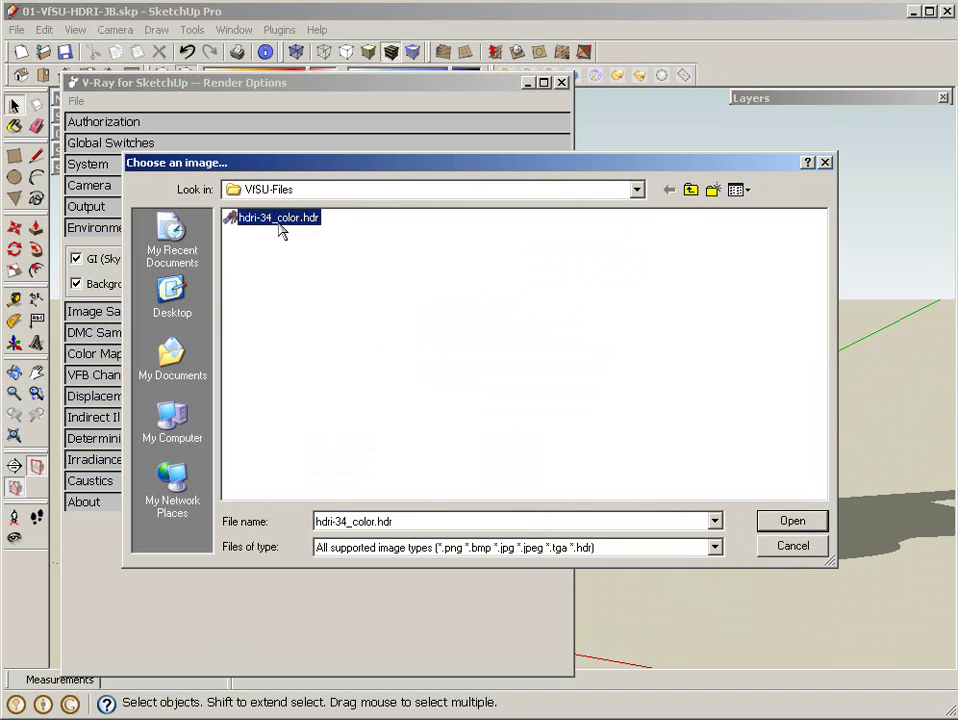
pyautogui.click(791, 521)
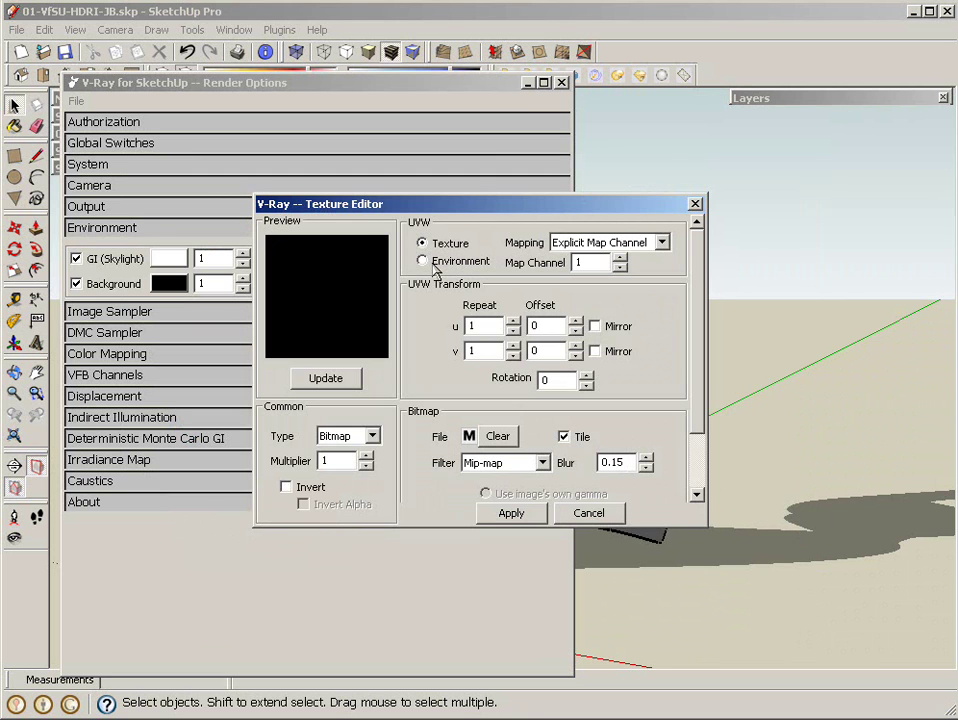
# Map the GI bitmap as an Environment with spherical mapping, update and apply it.
pyautogui.click(423, 262)
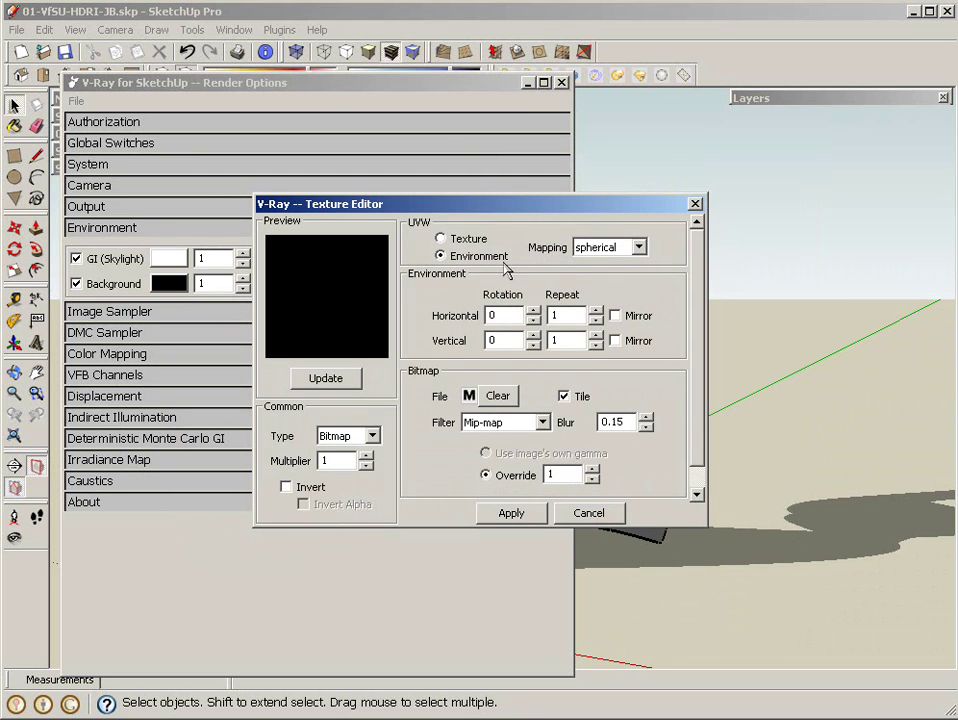
pyautogui.click(636, 248)
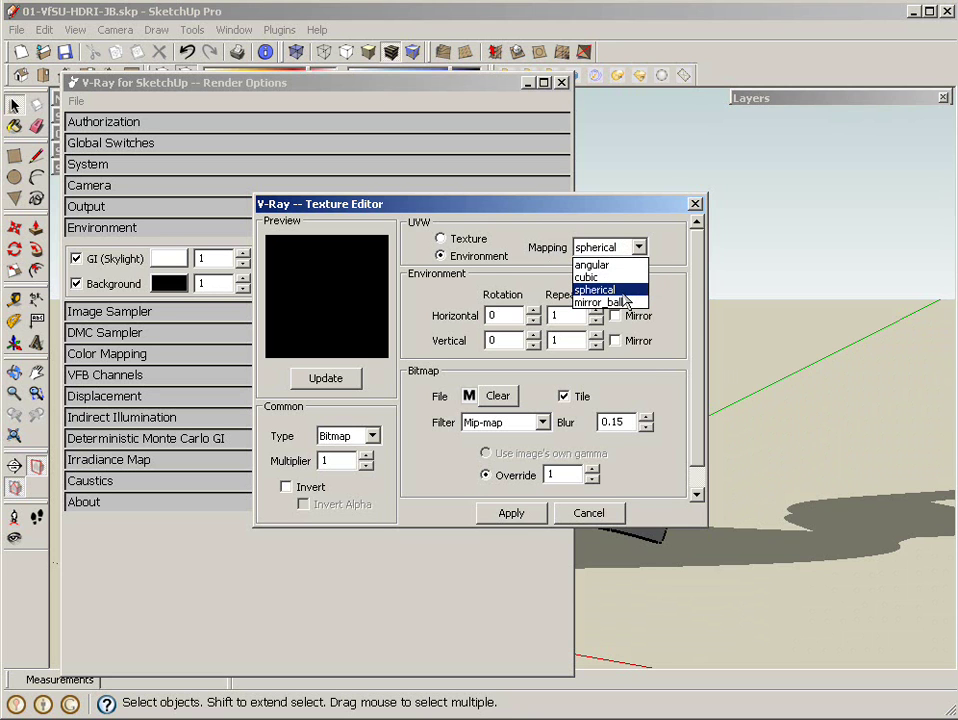
pyautogui.click(623, 291)
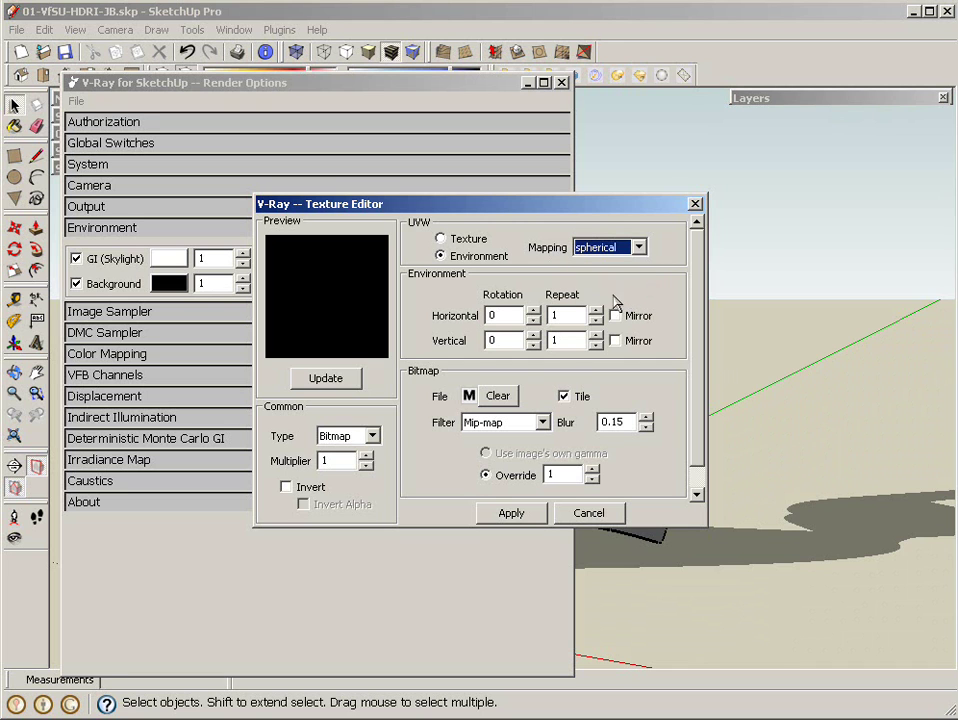
pyautogui.click(336, 384)
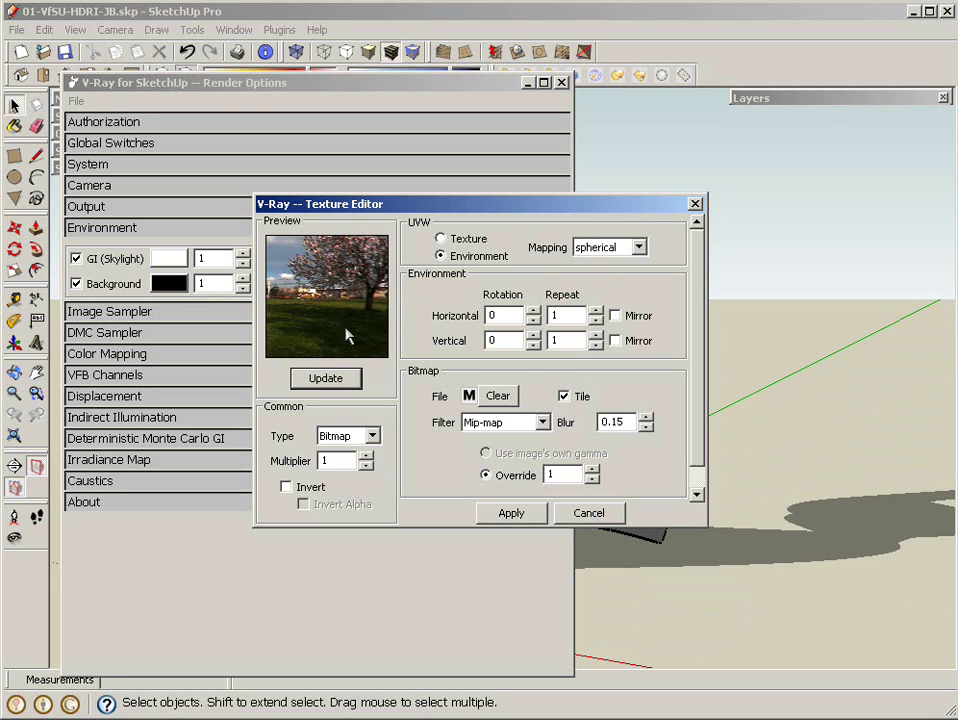
pyautogui.click(533, 518)
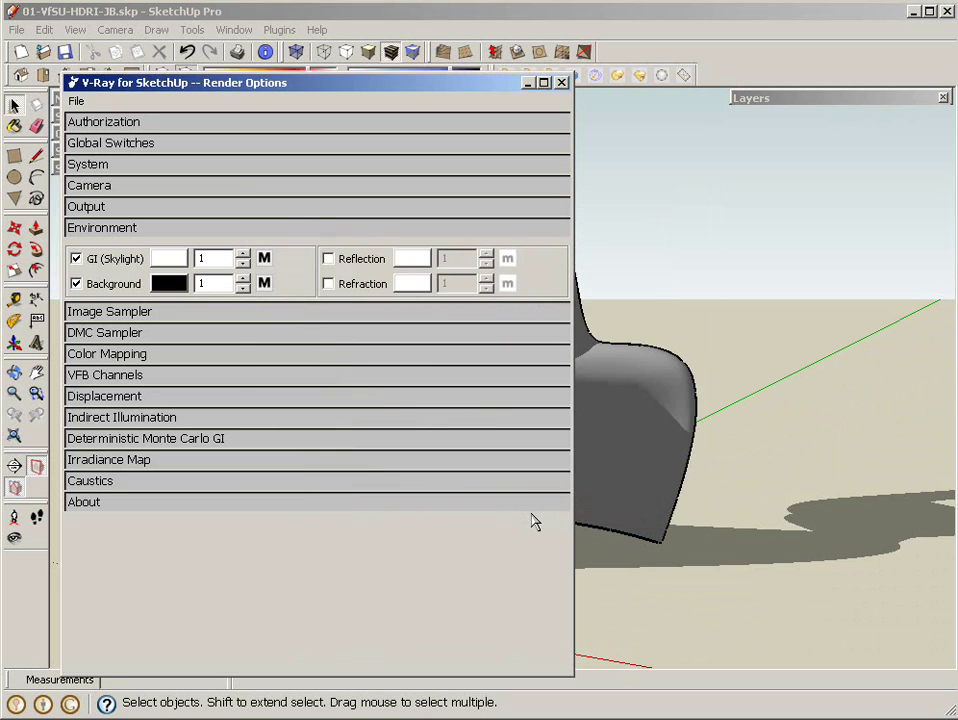
# Load hdri-34_color.hdr as a Bitmap texture for the Background slot.
pyautogui.click(264, 284)
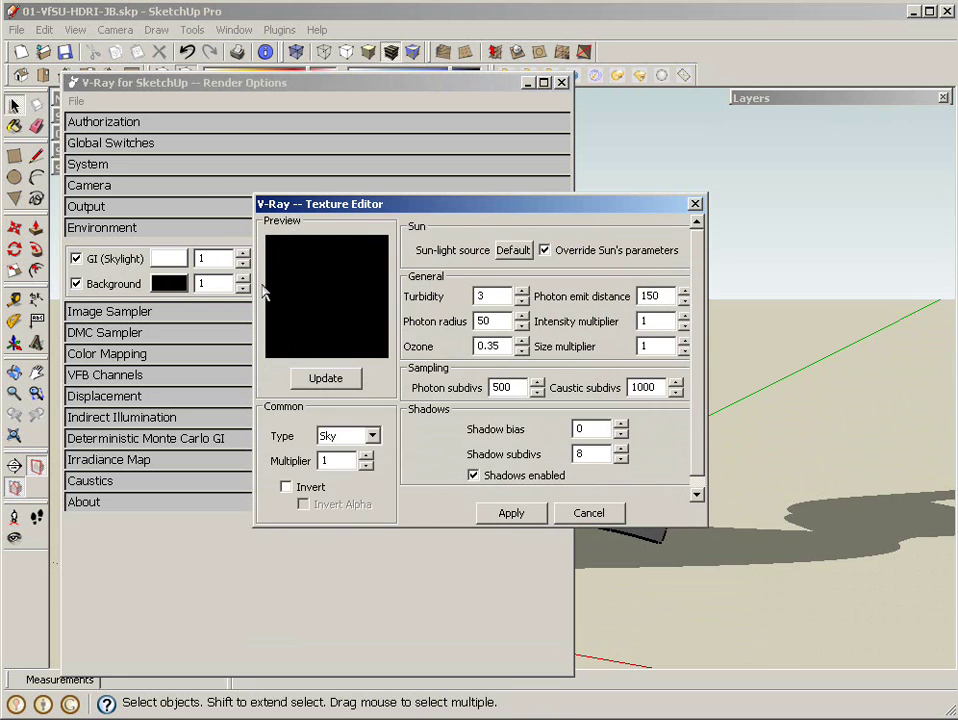
pyautogui.click(356, 439)
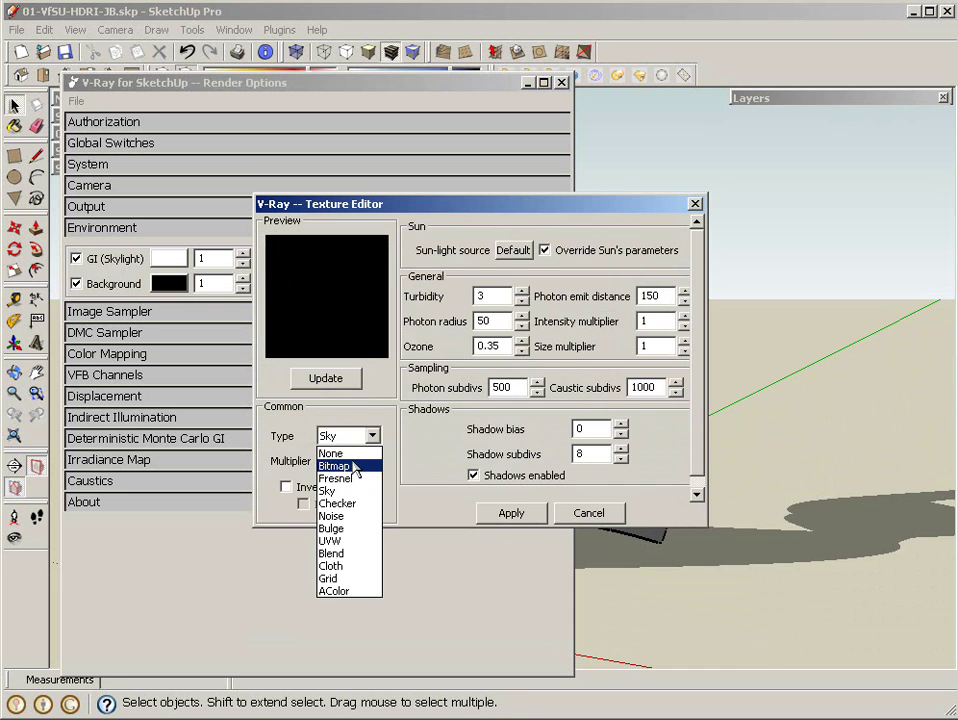
pyautogui.click(352, 466)
pyautogui.click(469, 437)
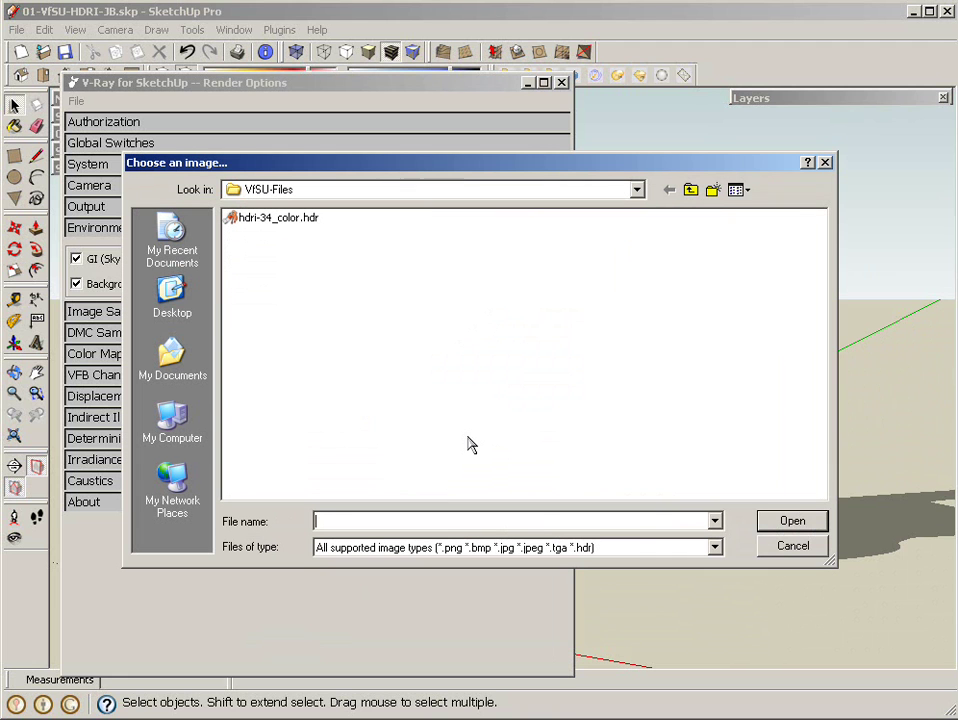
pyautogui.click(265, 224)
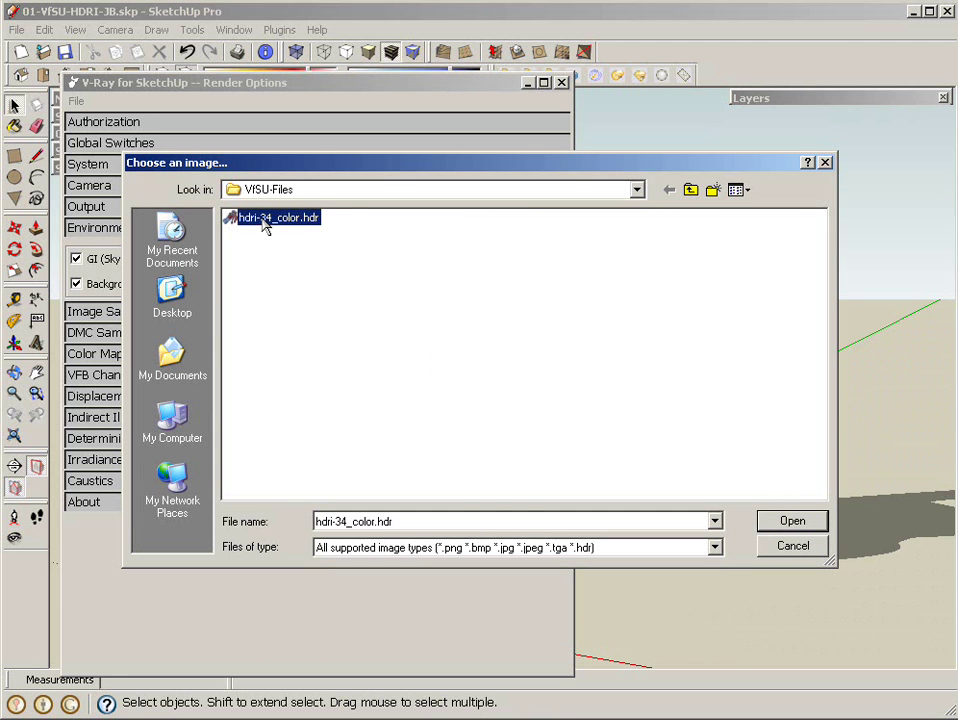
pyautogui.click(792, 523)
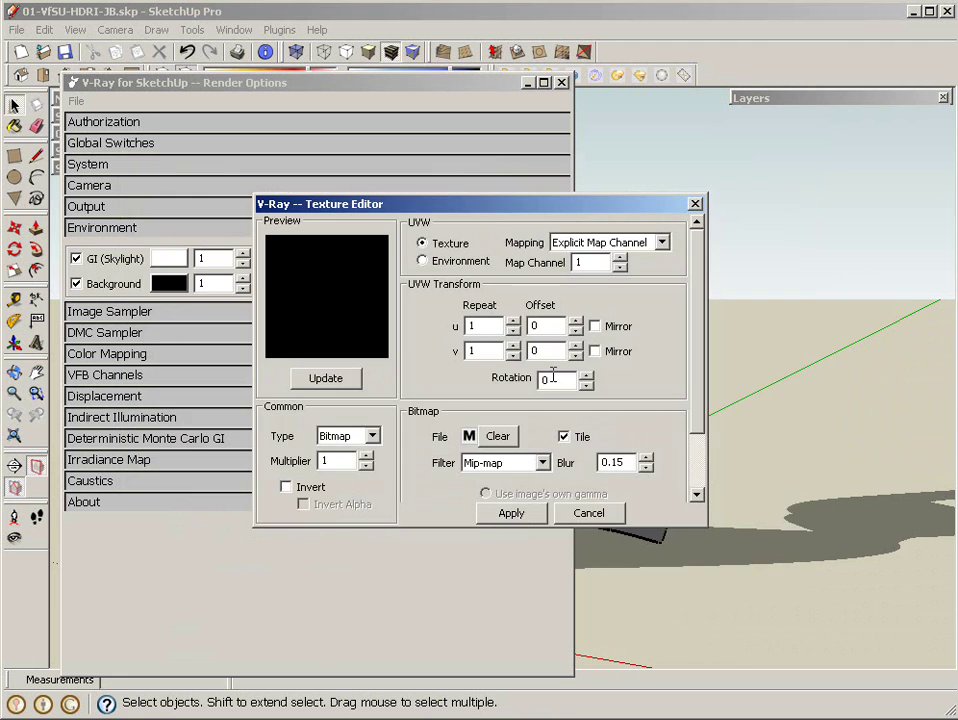
# Set the background bitmap to Environment with spherical mapping and apply it.
pyautogui.click(423, 261)
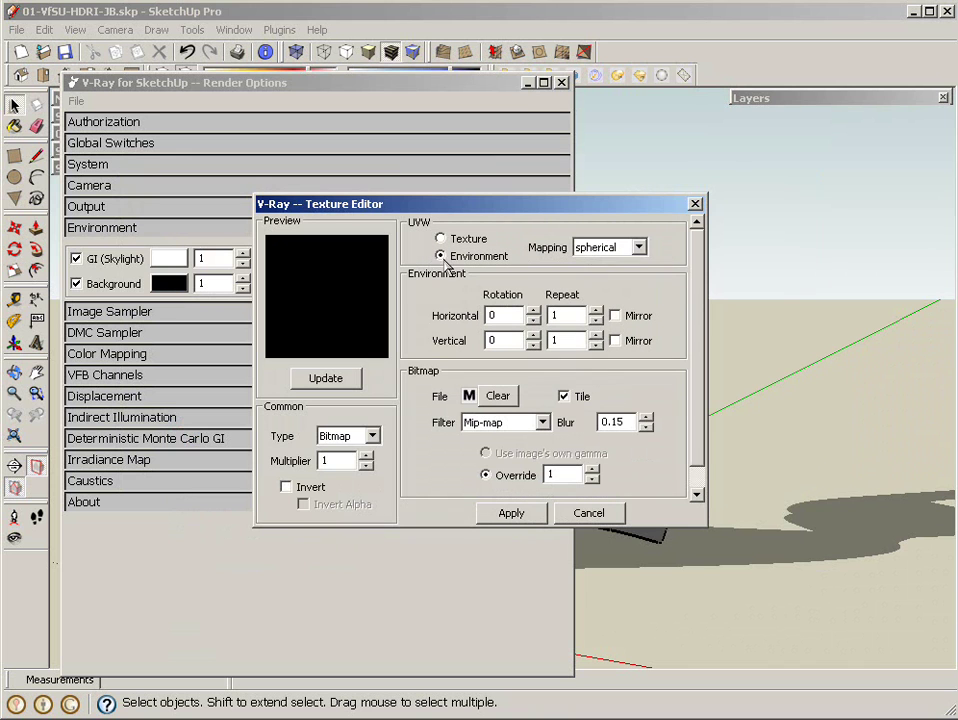
pyautogui.click(616, 248)
pyautogui.click(606, 292)
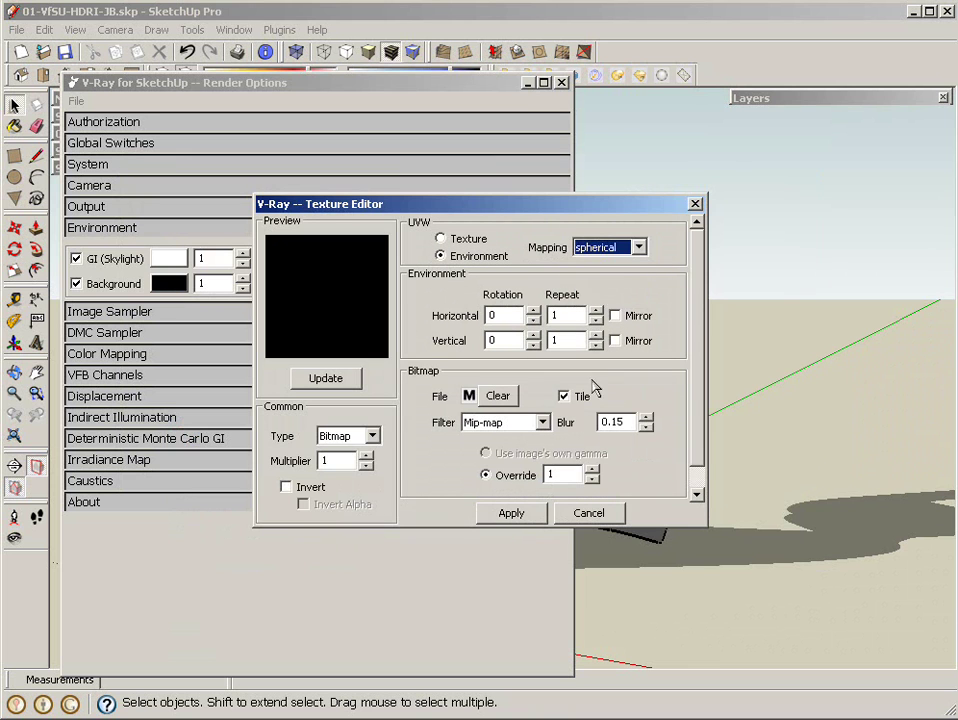
pyautogui.click(524, 518)
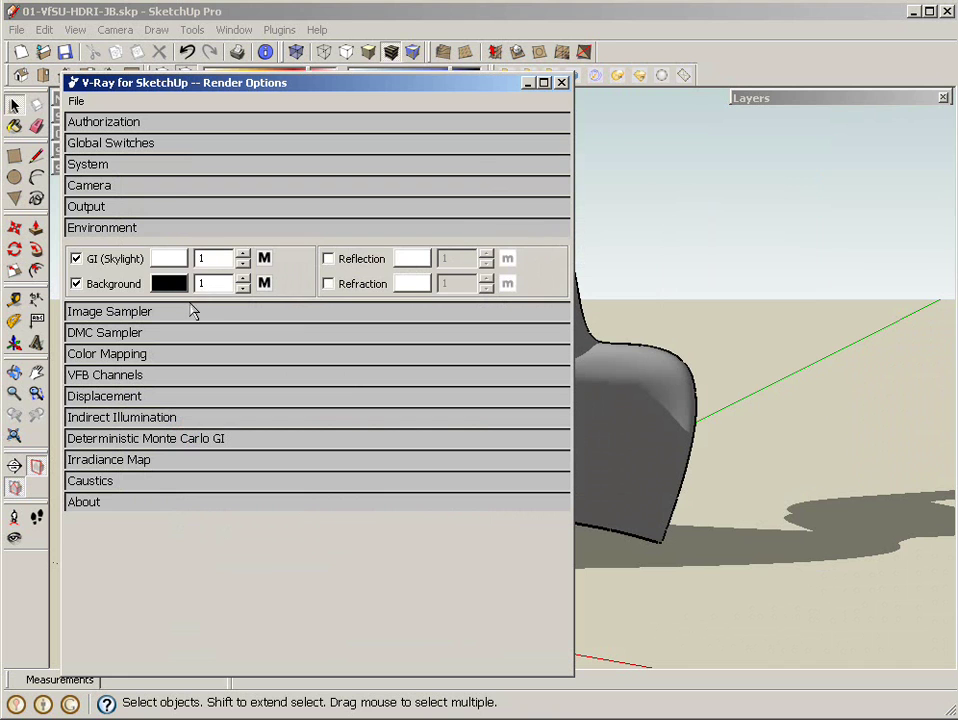
# Render the chair with V-Ray and zoom around the chrome result in the frame buffer.
pyautogui.click(181, 236)
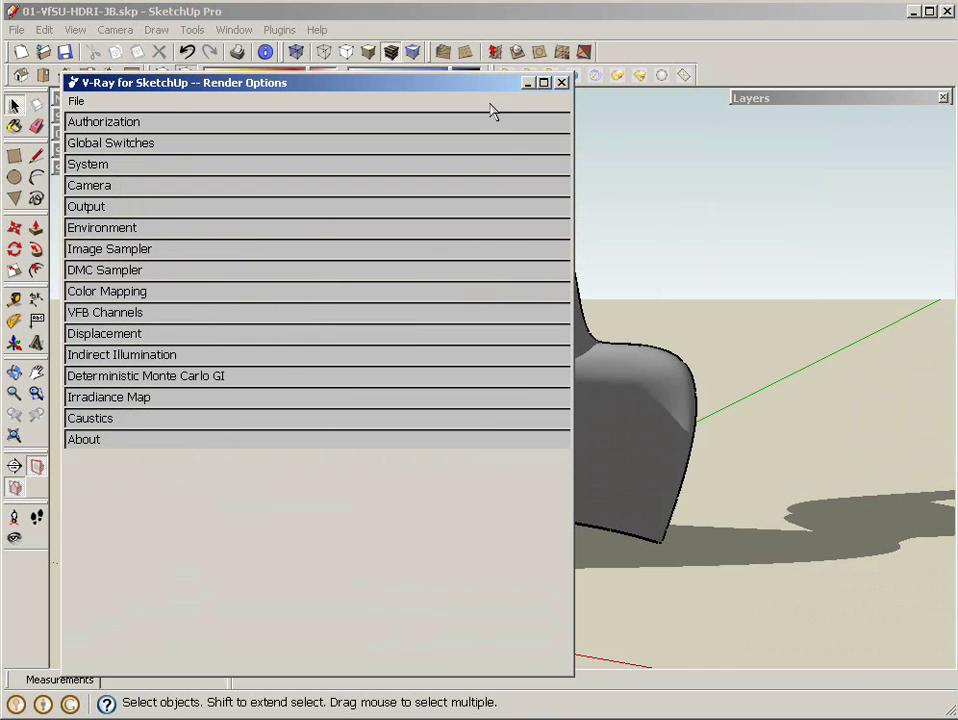
pyautogui.moveTo(490, 82); pyautogui.dragTo(486, 103)
pyautogui.click(575, 77)
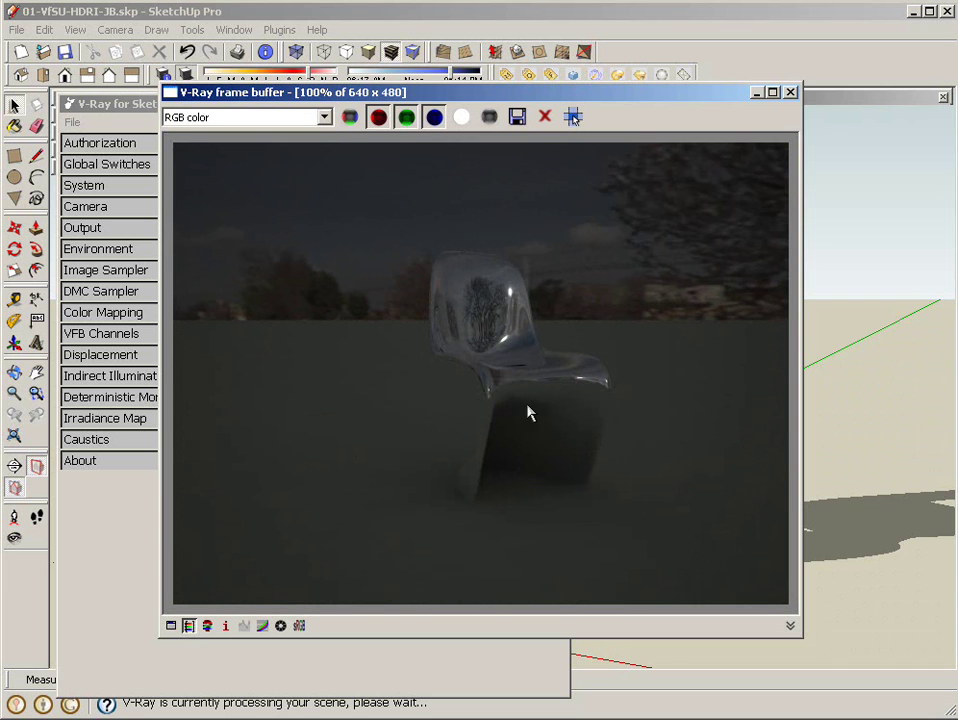
pyautogui.scroll(2, 541, 387)
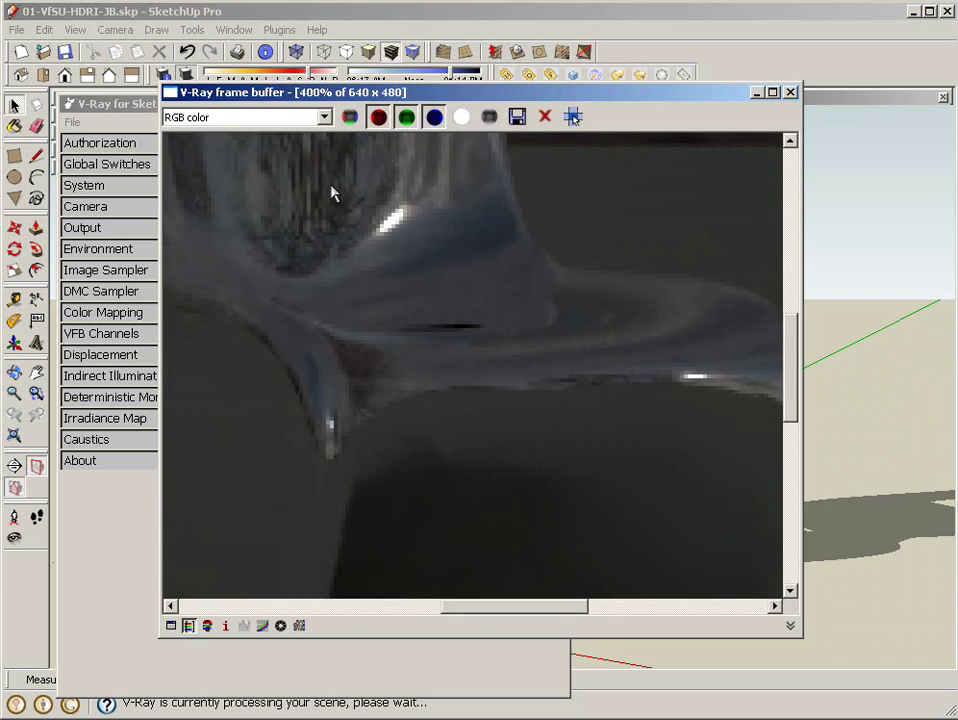
pyautogui.scroll(-1, 470, 410)
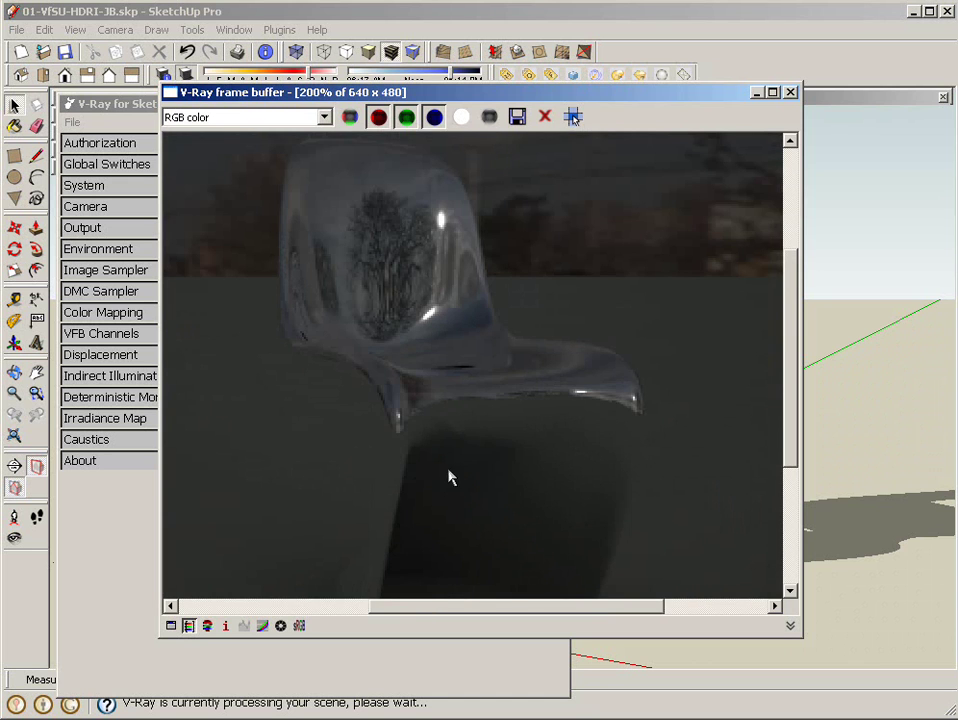
pyautogui.scroll(-2, 475, 479)
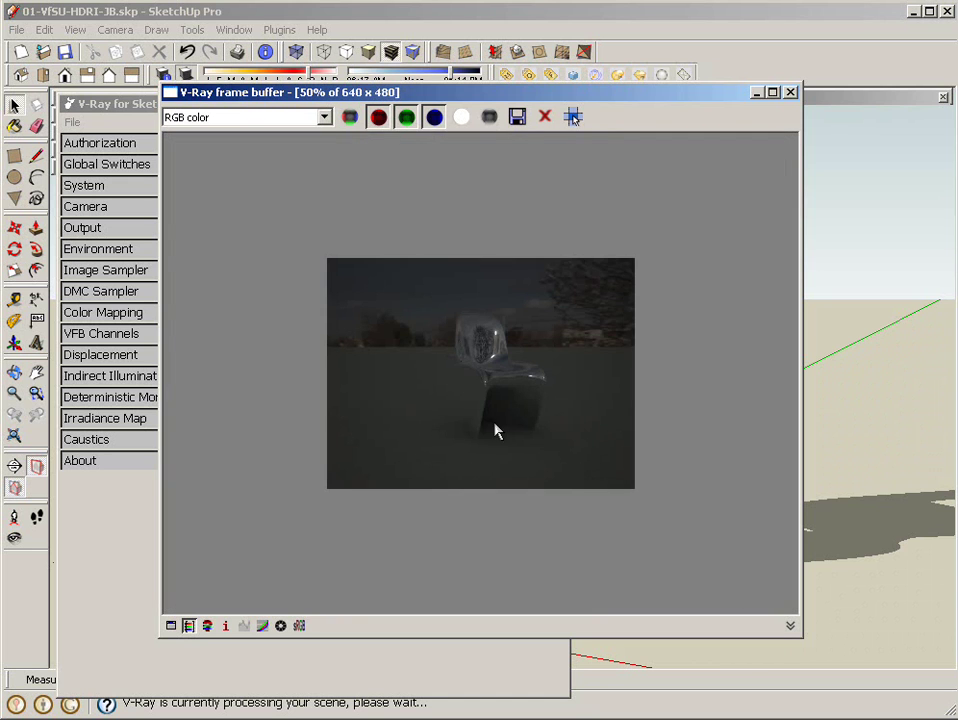
pyautogui.scroll(1, 495, 434)
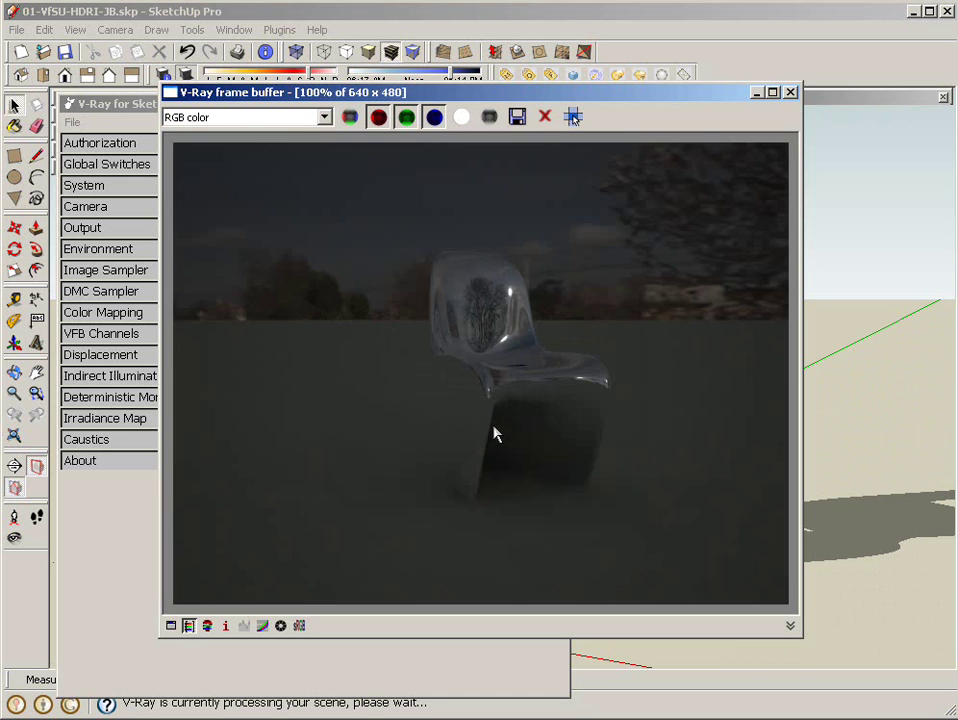
# Uncheck Physical Camera On in the Camera settings and launch a new V-Ray render.
pyautogui.click(790, 93)
pyautogui.click(111, 207)
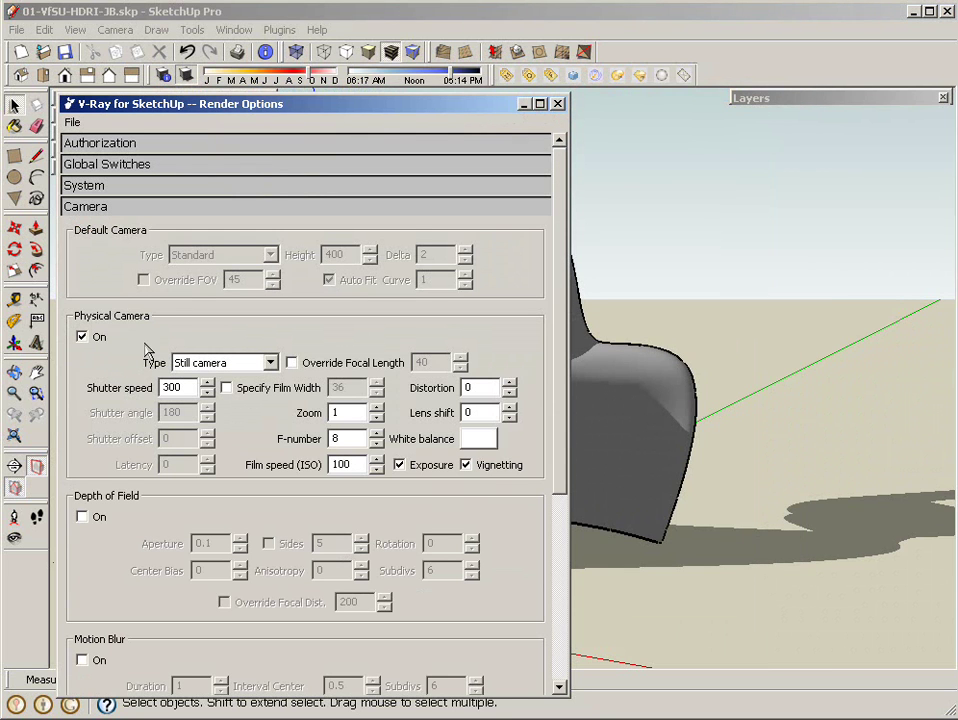
pyautogui.moveTo(561, 209); pyautogui.dragTo(561, 242)
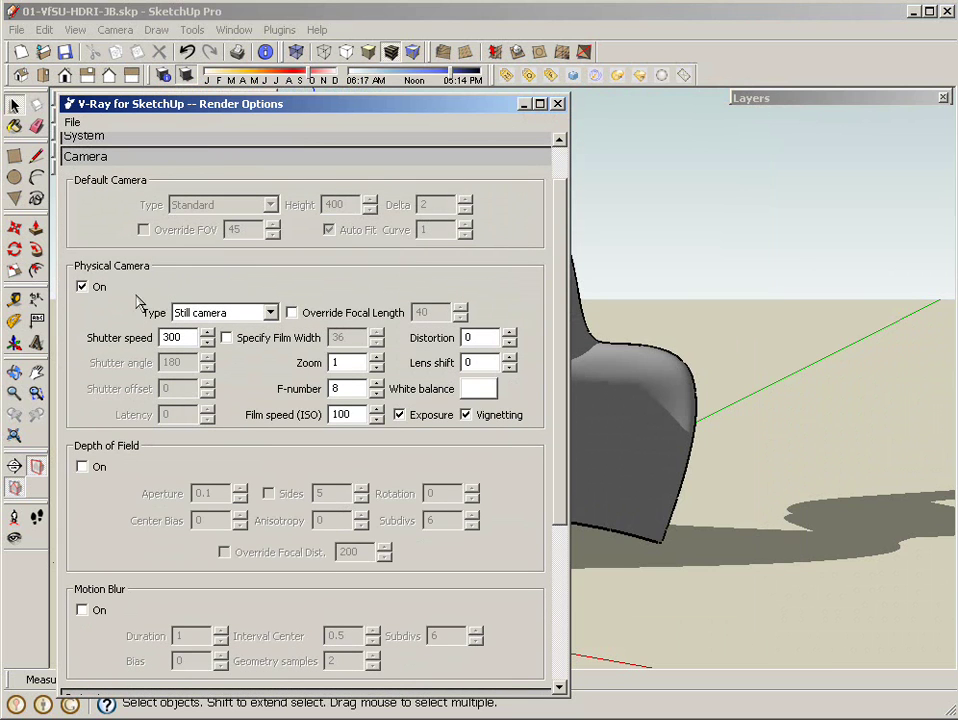
pyautogui.click(83, 287)
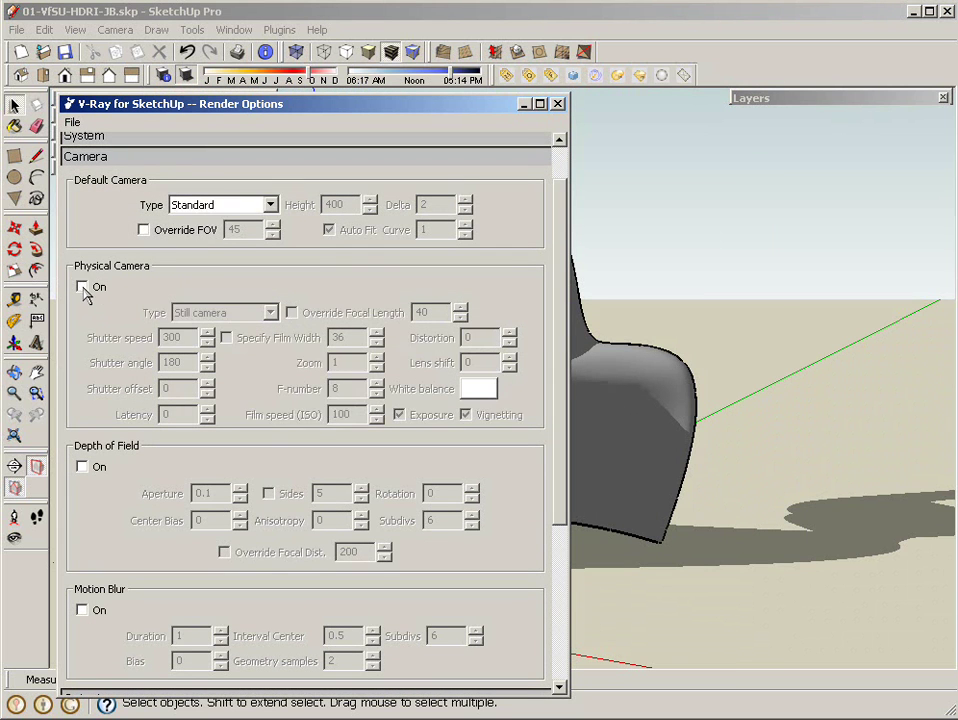
pyautogui.click(158, 161)
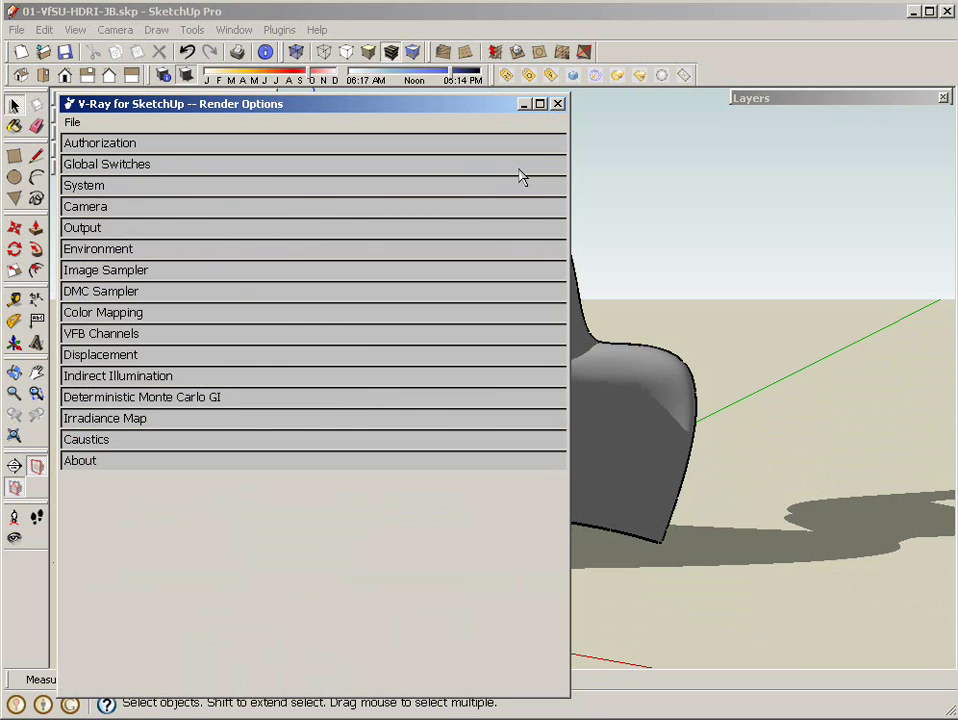
pyautogui.click(576, 76)
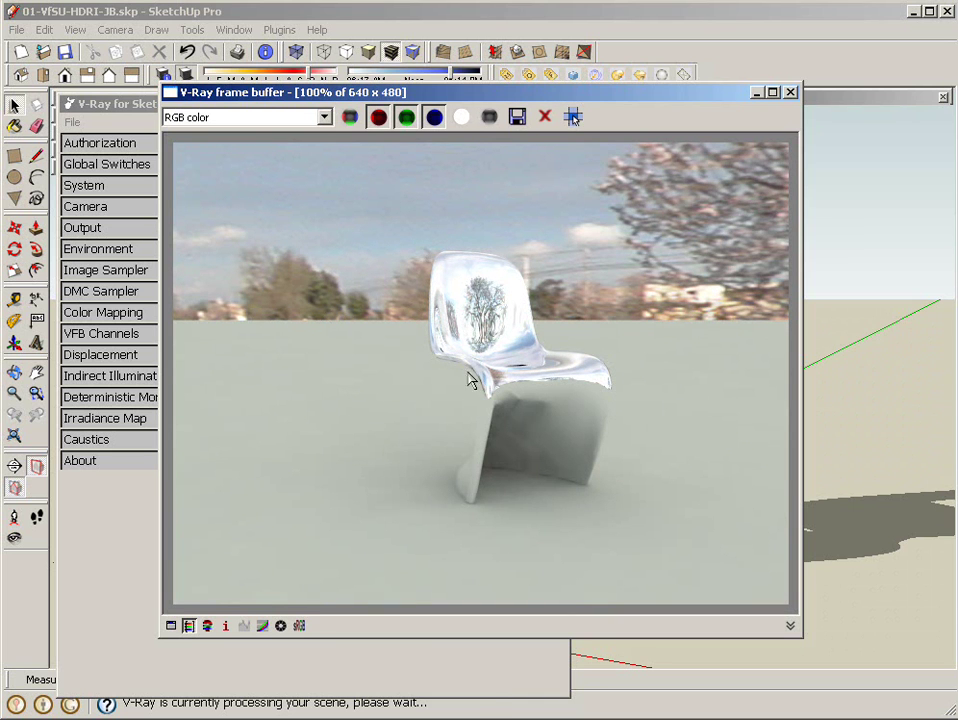
# Close the frame buffer after the brighter render finishes.
pyautogui.click(791, 93)
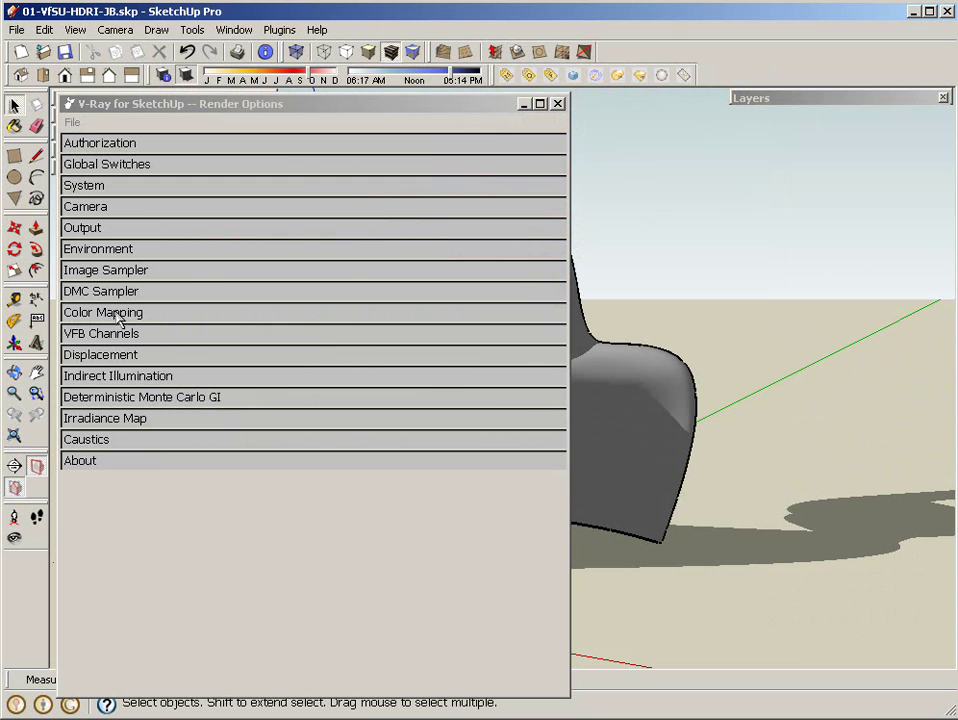
# Set the GI (Skylight) texture's multiplier to 0.7 and apply it.
pyautogui.click(120, 250)
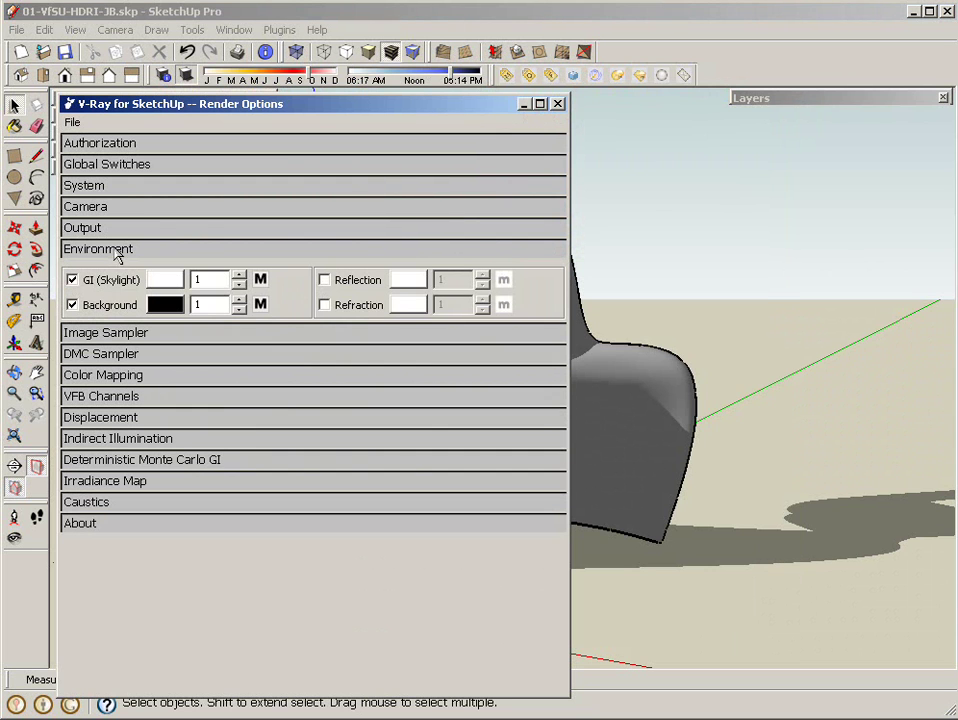
pyautogui.click(260, 281)
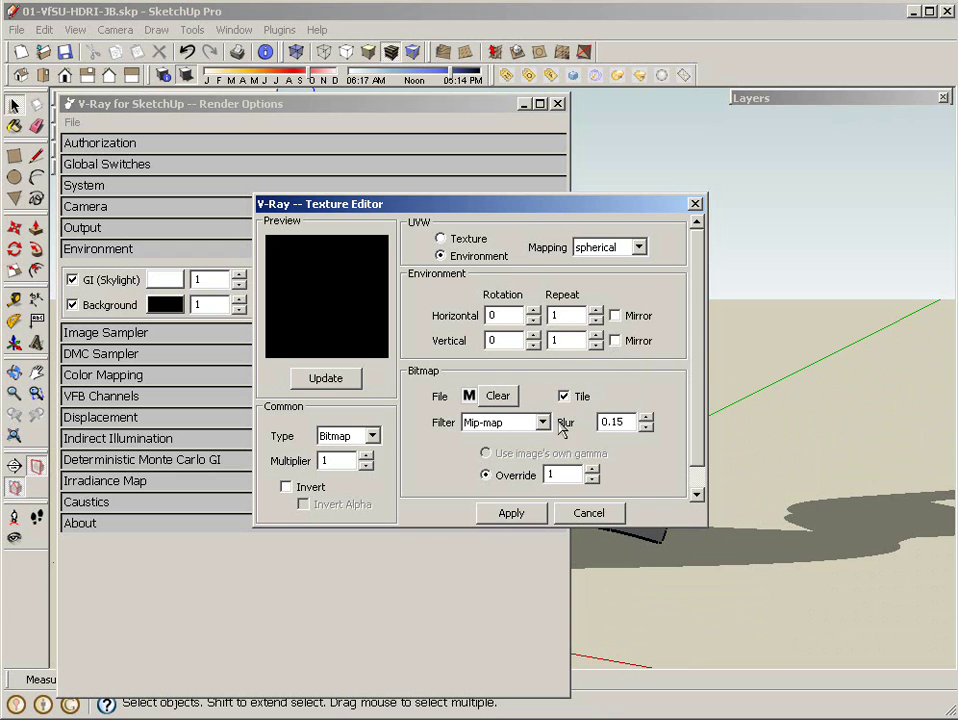
pyautogui.scroll(-1, 688, 320)
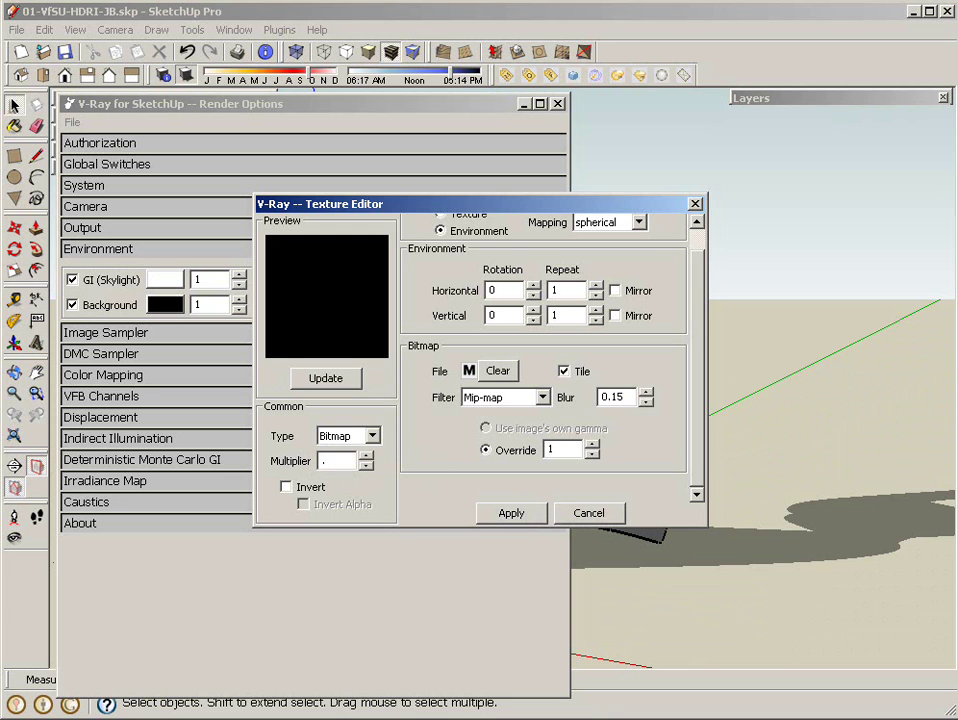
pyautogui.click(523, 511)
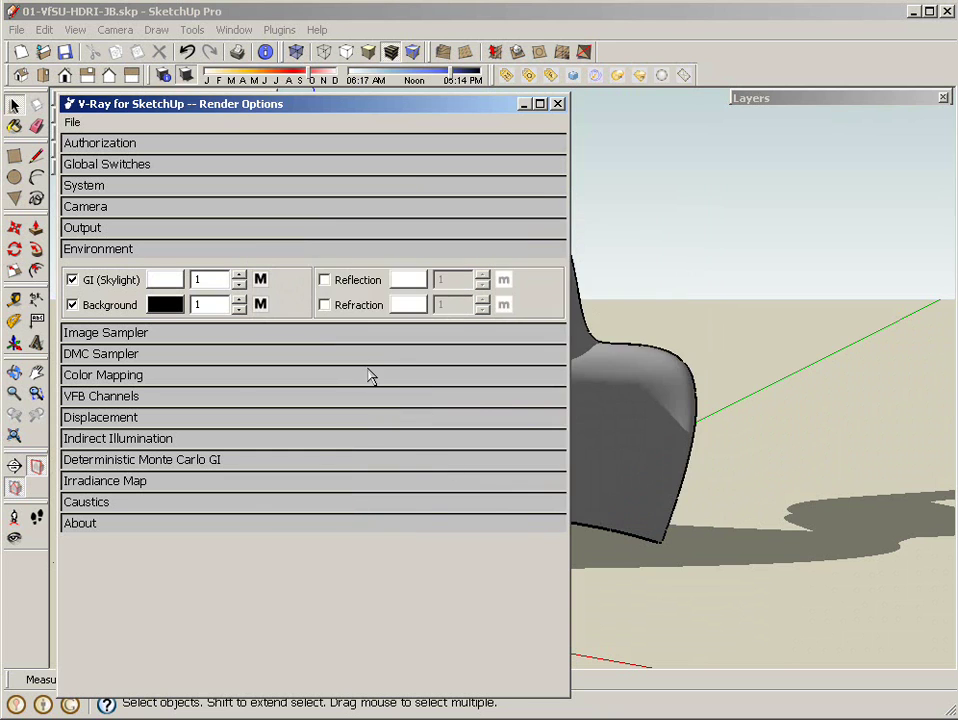
# Render the chair again with the 0.7 skylight multiplier.
pyautogui.click(574, 80)
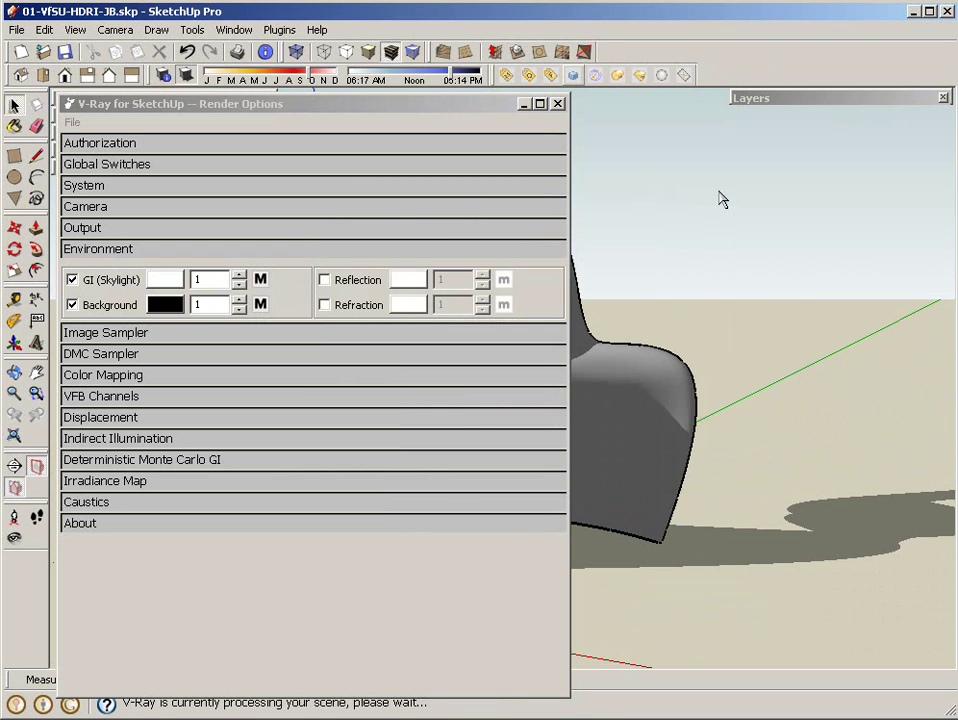